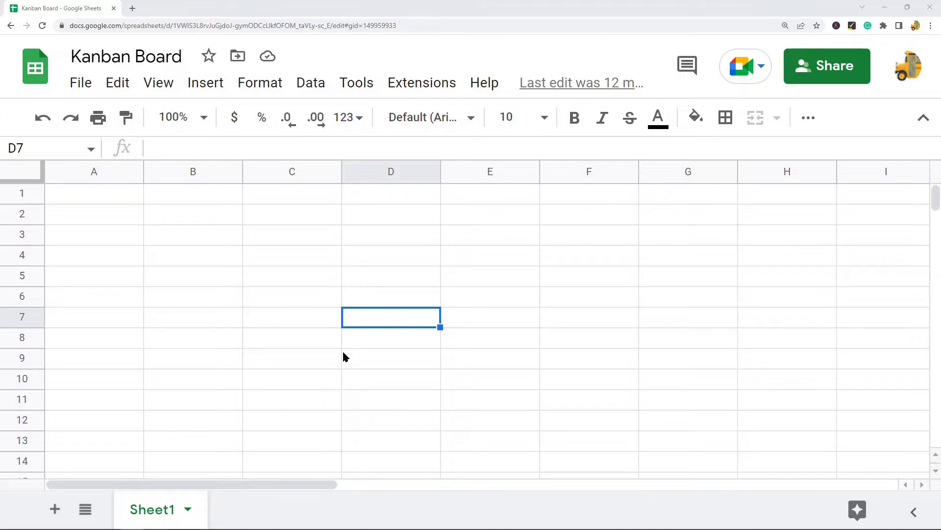
# Step: Enter the column headers "To Do", "In Progress" and "Completed" in cells A1, B1 and C1
pyautogui.doubleClick(97, 194)
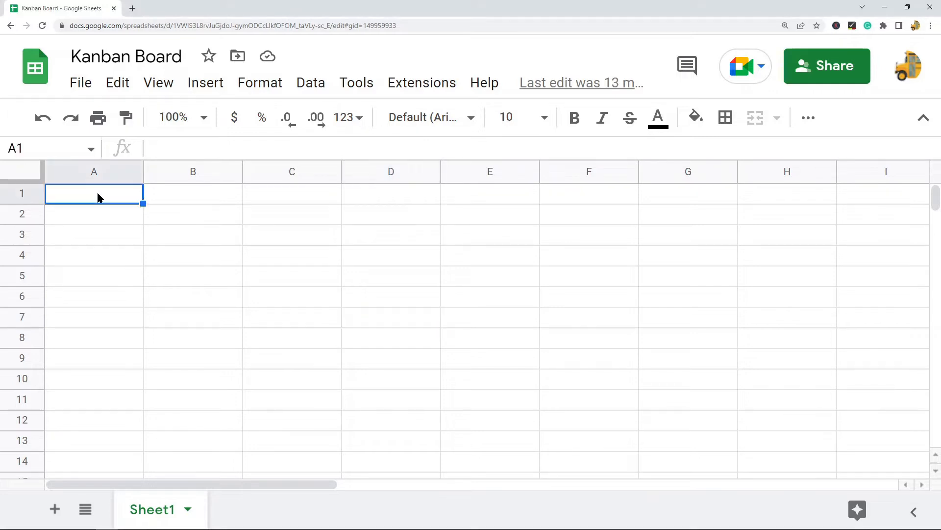
pyautogui.write('T')
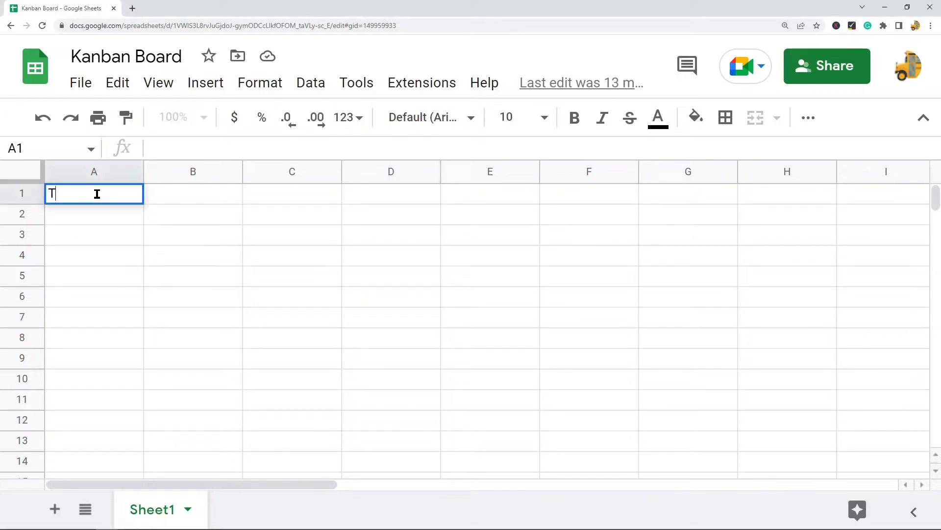
pyautogui.write('o Do')
pyautogui.doubleClick(206, 195)
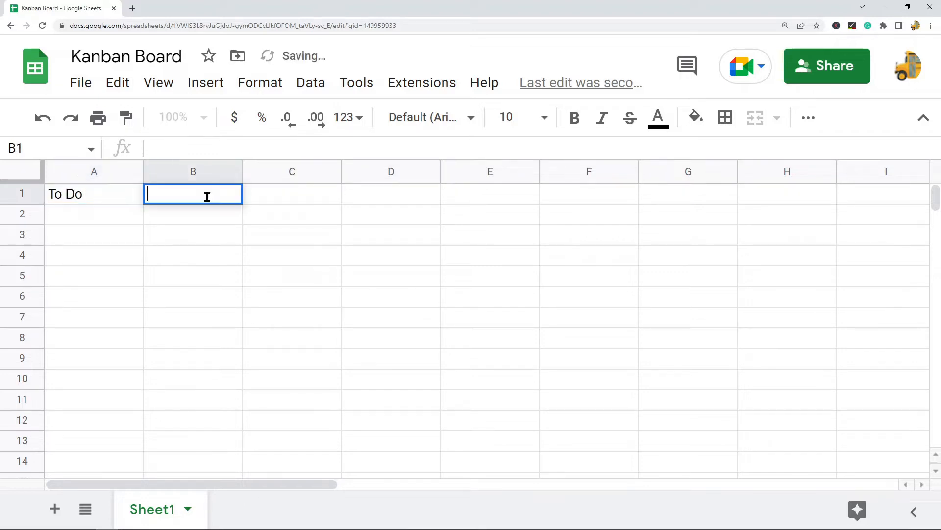
pyautogui.write('I')
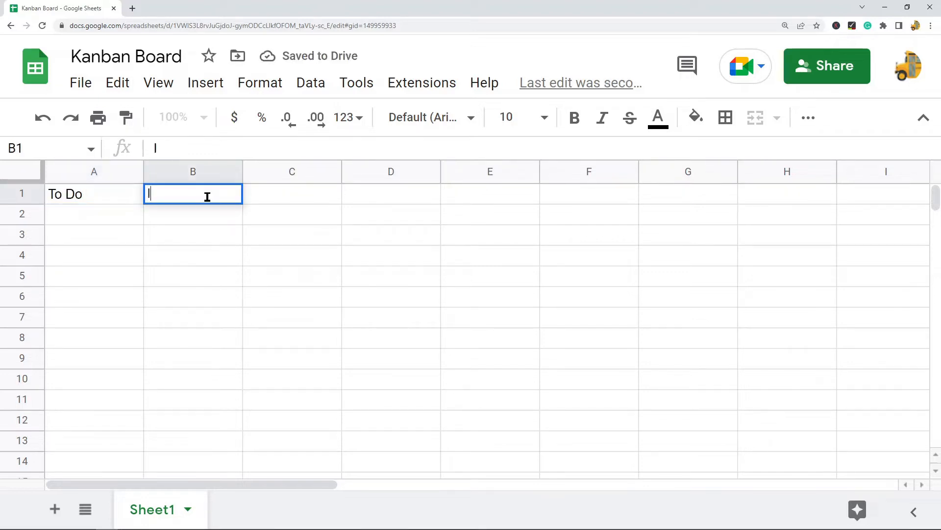
pyautogui.write('n Progress')
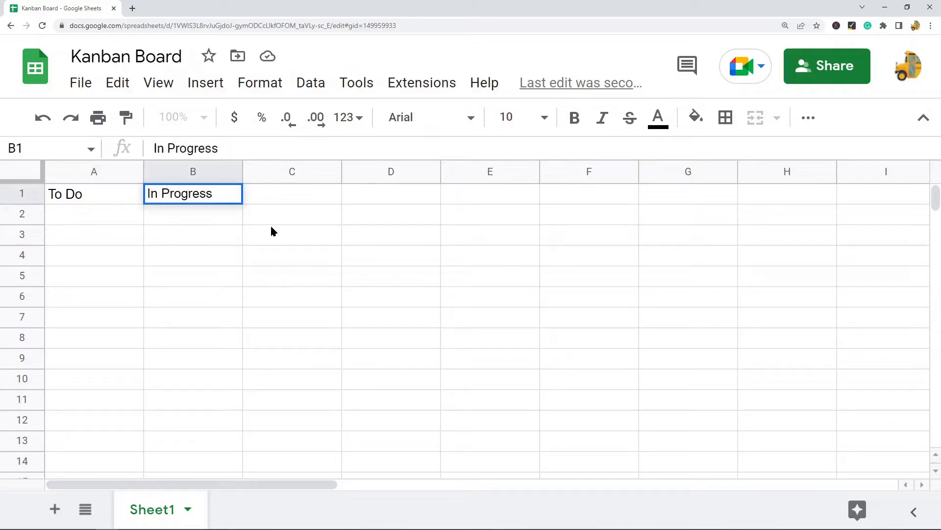
pyautogui.click(283, 202)
pyautogui.doubleClick(283, 207)
pyautogui.write('Completed')
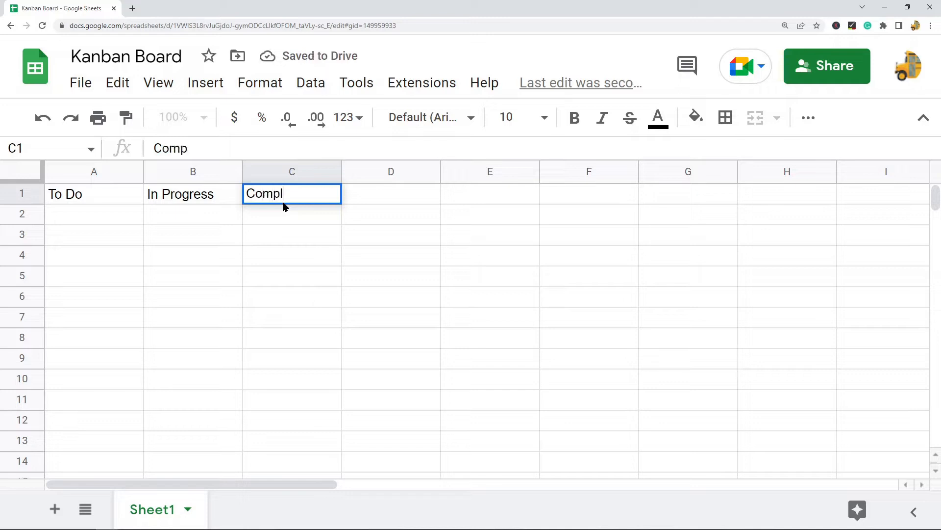
pyautogui.click(365, 298)
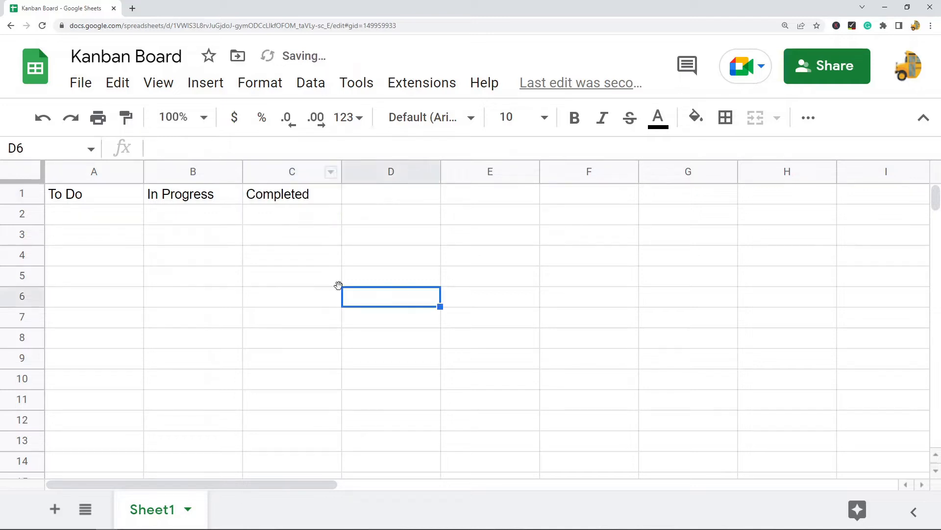
# Step: Make the headers in A1:C1 bold and center them horizontally
pyautogui.moveTo(102, 193); pyautogui.dragTo(285, 196)
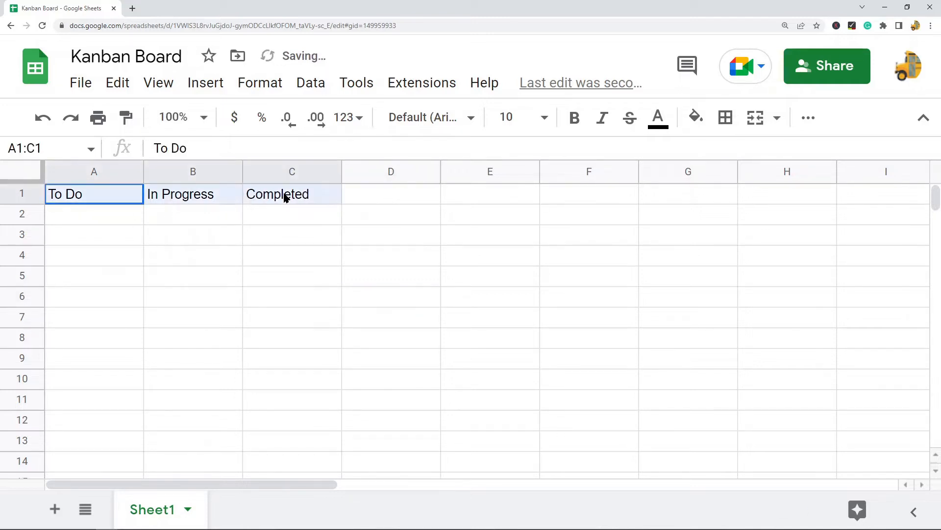
pyautogui.click(257, 273)
pyautogui.moveTo(52, 189); pyautogui.dragTo(265, 204)
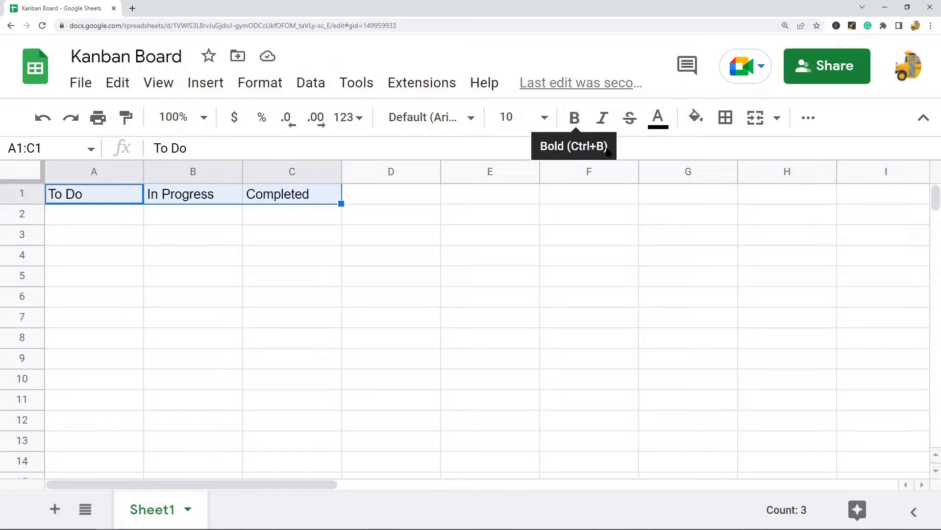
pyautogui.hotkey('ctrl', 'b')
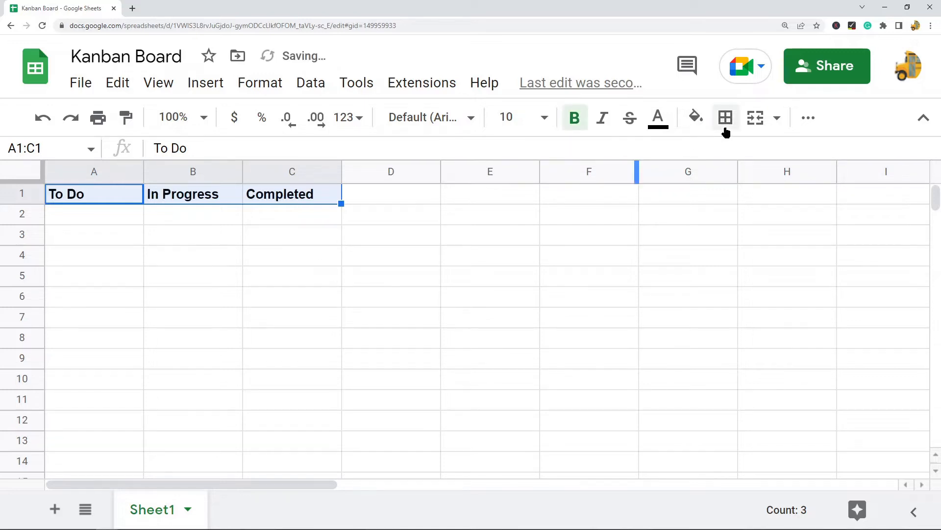
pyautogui.click(809, 117)
pyautogui.click(514, 156)
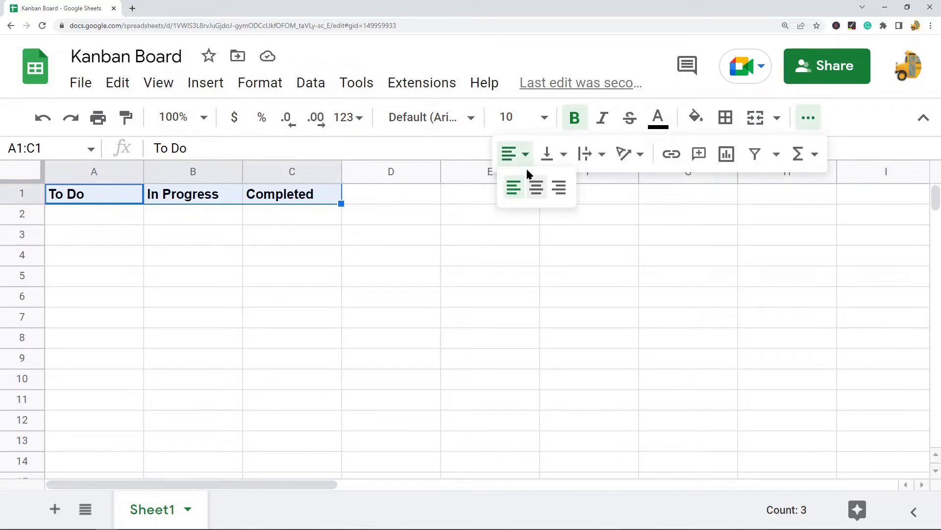
pyautogui.click(536, 187)
pyautogui.click(256, 308)
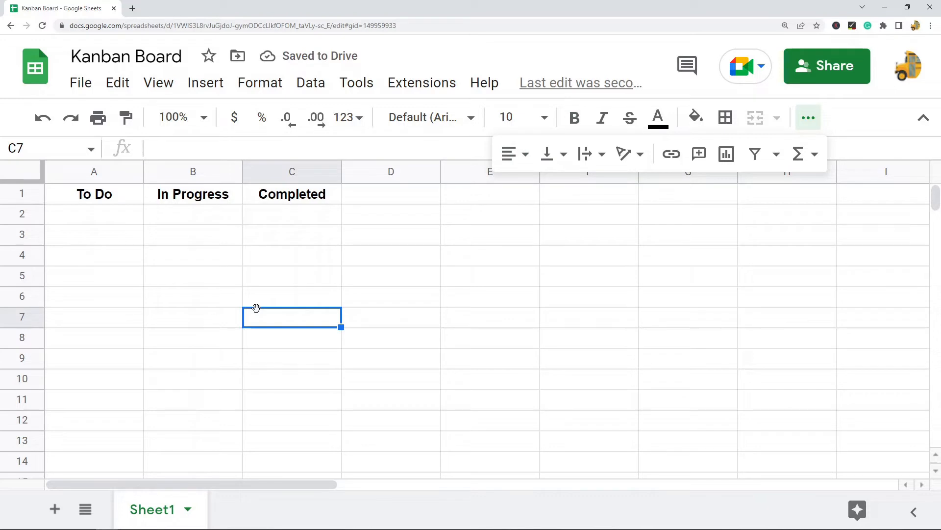
pyautogui.click(399, 262)
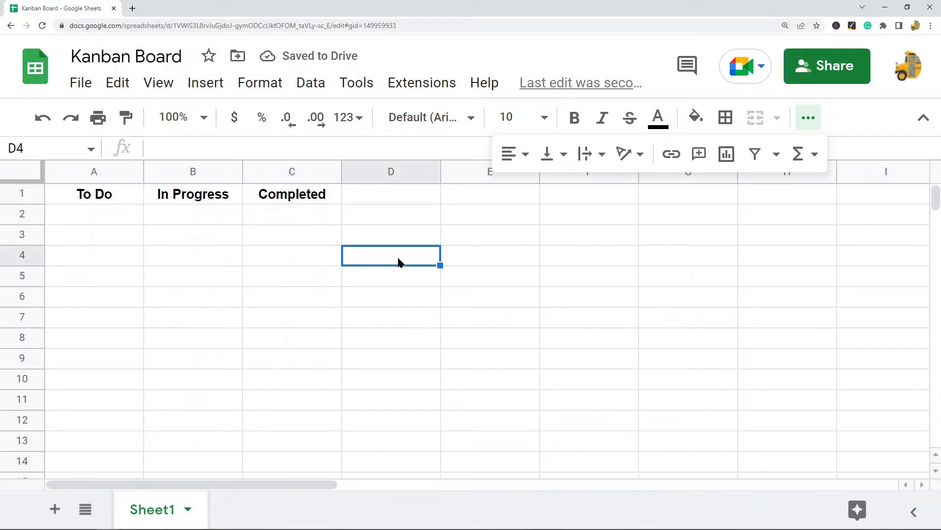
pyautogui.click(120, 197)
pyautogui.click(201, 196)
pyautogui.click(305, 195)
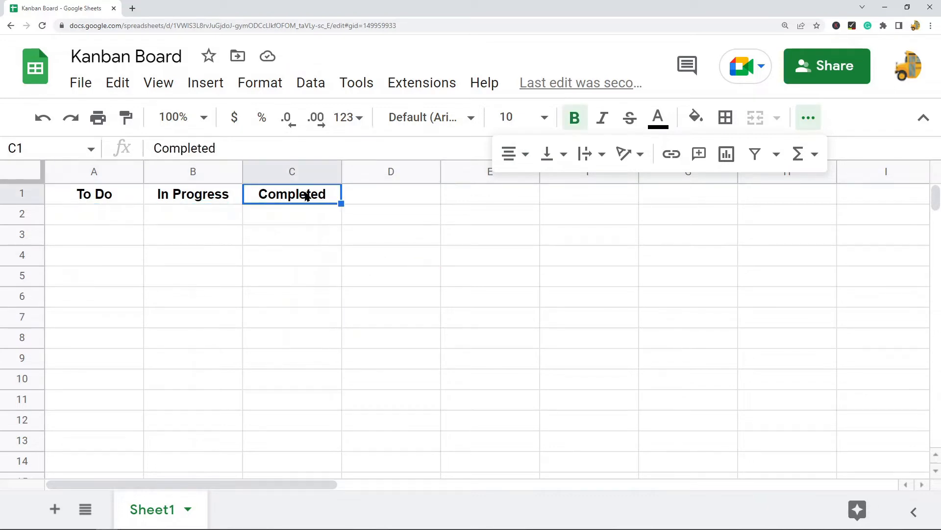
pyautogui.click(337, 282)
# Step: Fill the "To Do" header cell with the palest blue of the color palette
pyautogui.click(116, 196)
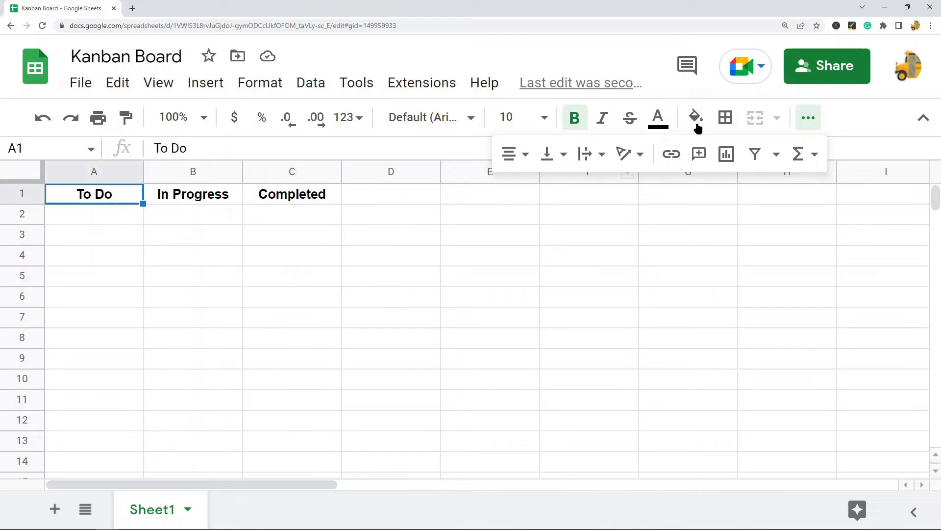
pyautogui.click(696, 120)
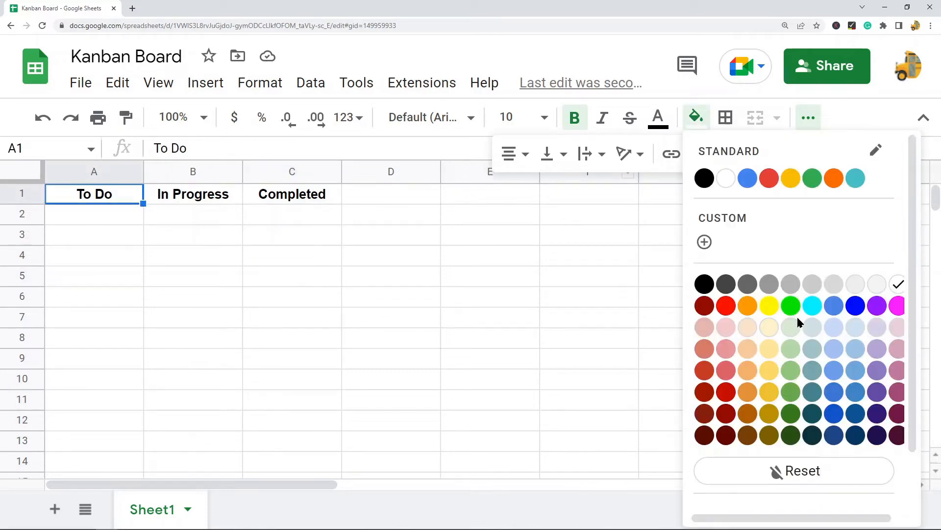
pyautogui.click(855, 327)
pyautogui.click(267, 294)
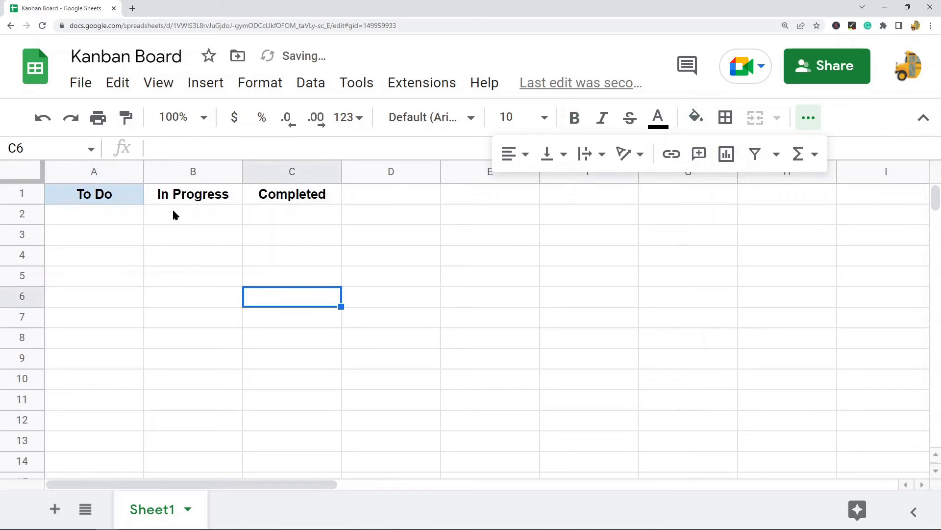
# Step: Fill the "To Do" header cell with a light blue one shade darker than the palest blue
pyautogui.click(128, 199)
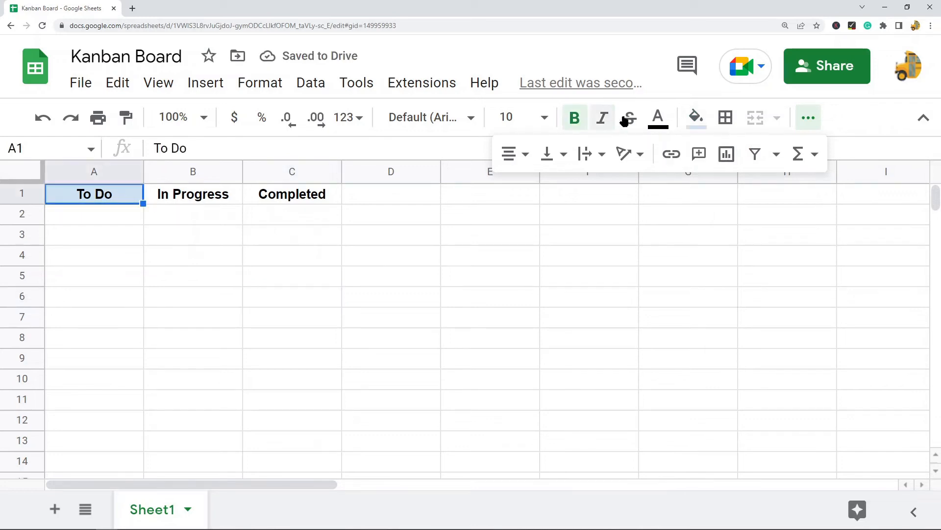
pyautogui.click(697, 117)
pyautogui.click(864, 356)
pyautogui.click(206, 337)
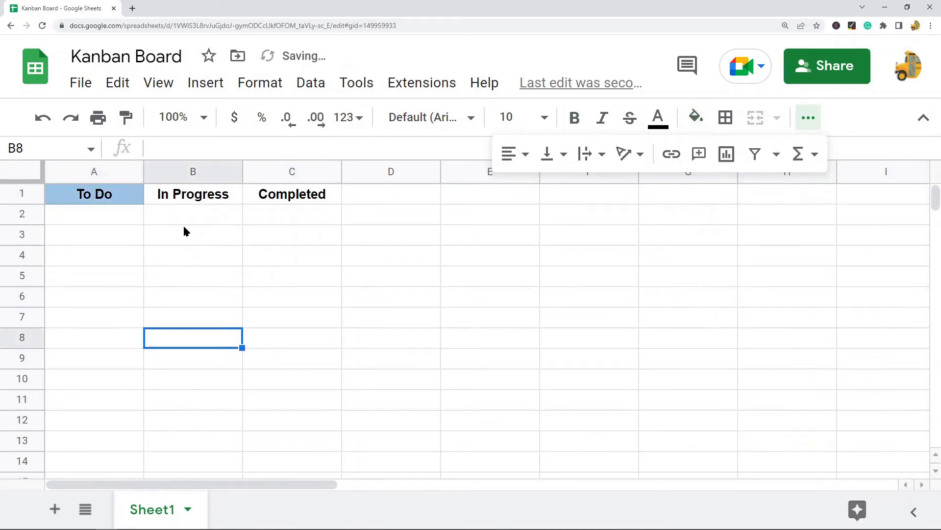
# Step: Fill the "In Progress" header cell with light yellow, one shade darker than the palest yellow
pyautogui.click(172, 204)
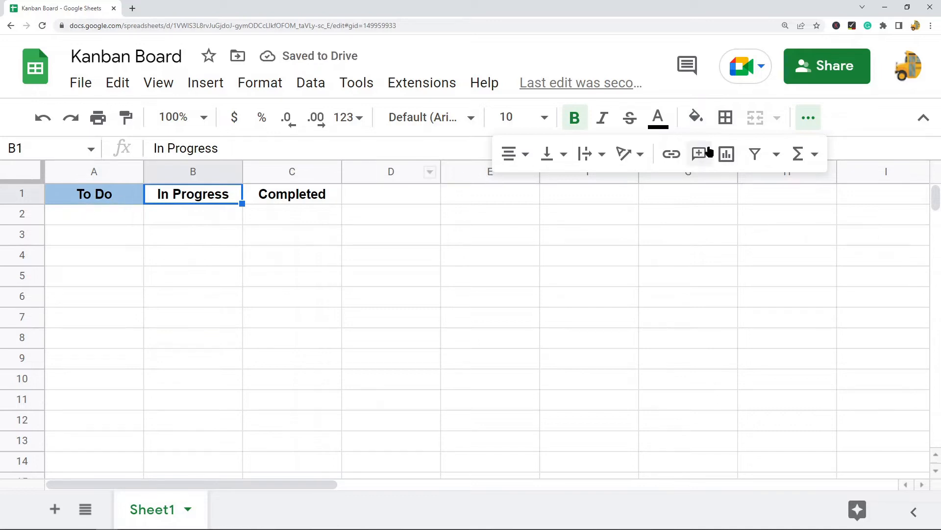
pyautogui.click(696, 118)
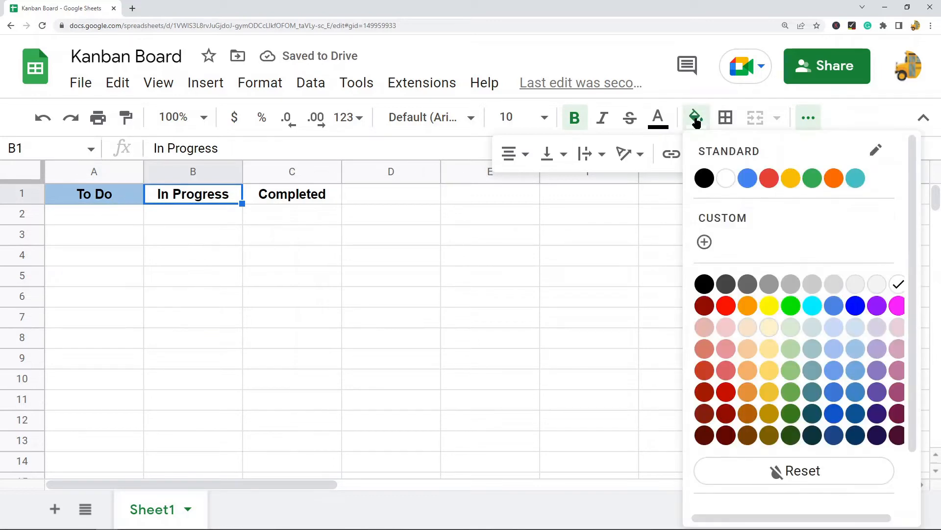
pyautogui.click(769, 348)
pyautogui.click(296, 302)
# Step: Fill the "Completed" header cell with the palest green and collapse the extra formatting options
pyautogui.click(280, 199)
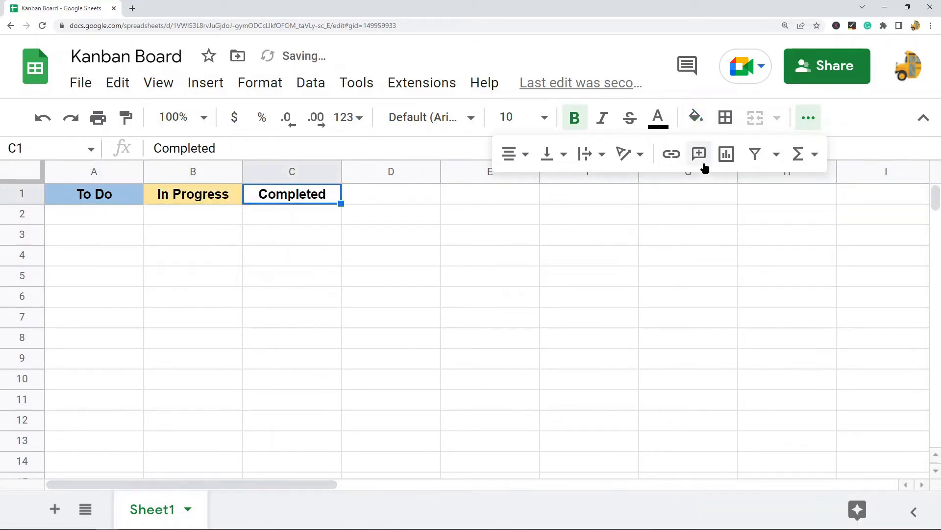
pyautogui.click(696, 119)
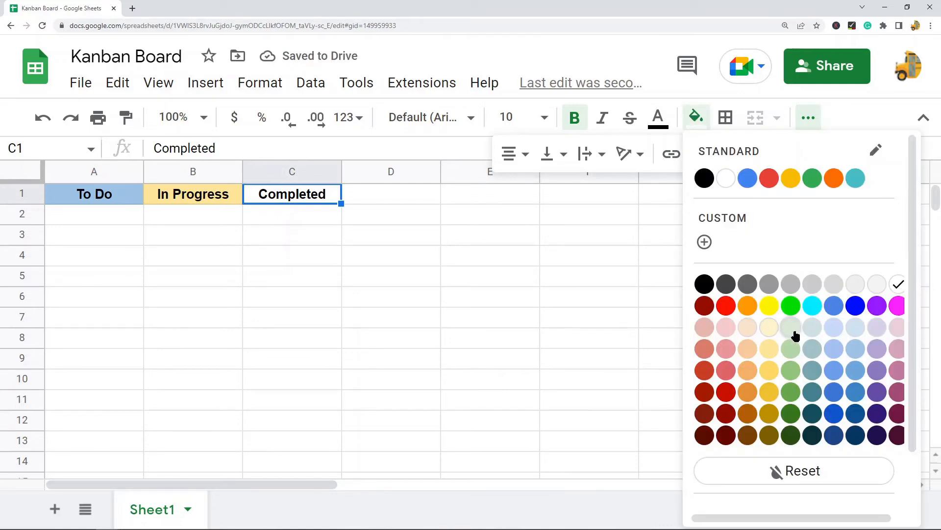
pyautogui.click(792, 330)
pyautogui.click(403, 305)
pyautogui.click(733, 221)
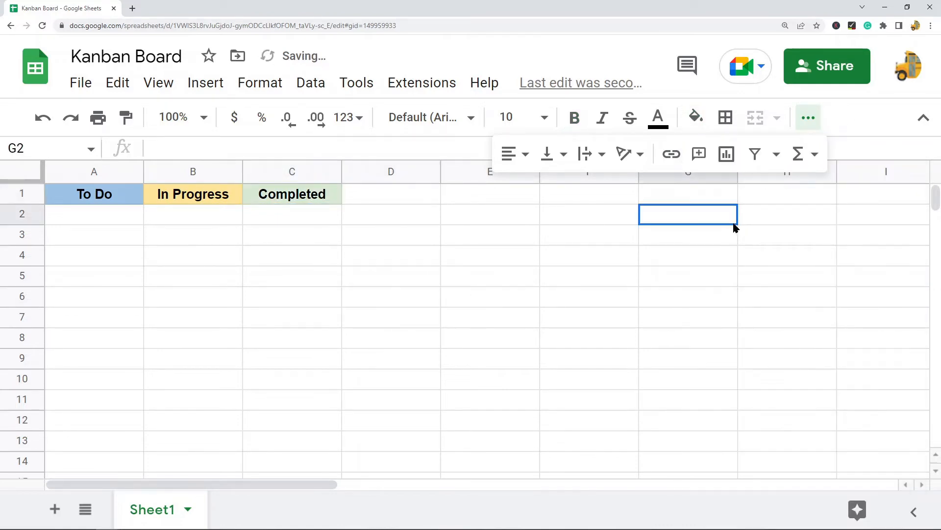
pyautogui.click(815, 156)
pyautogui.click(808, 117)
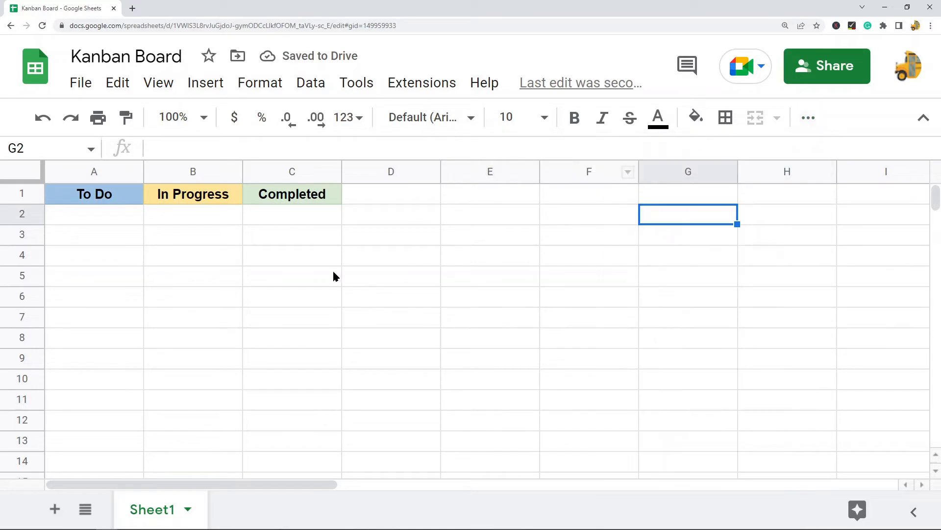
# Step: Apply all borders to the board range A1:C7
pyautogui.click(323, 279)
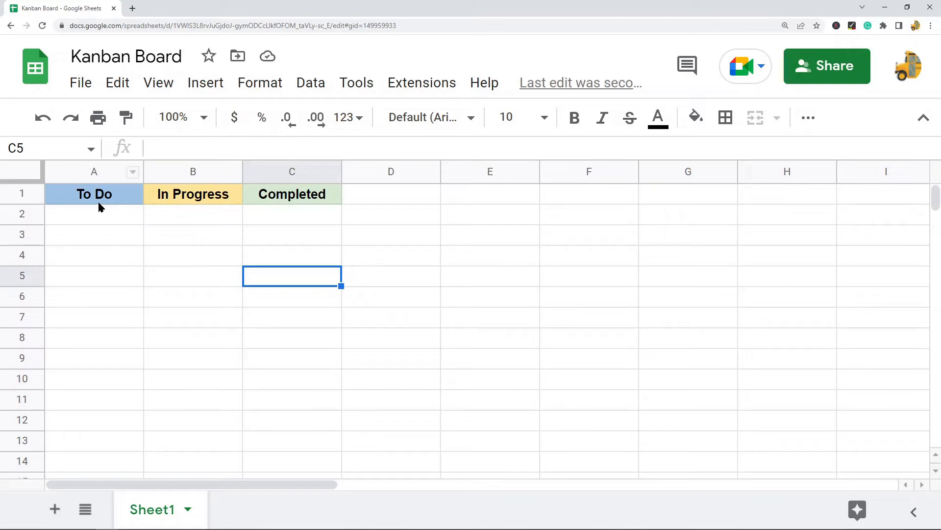
pyautogui.moveTo(106, 198); pyautogui.dragTo(286, 321)
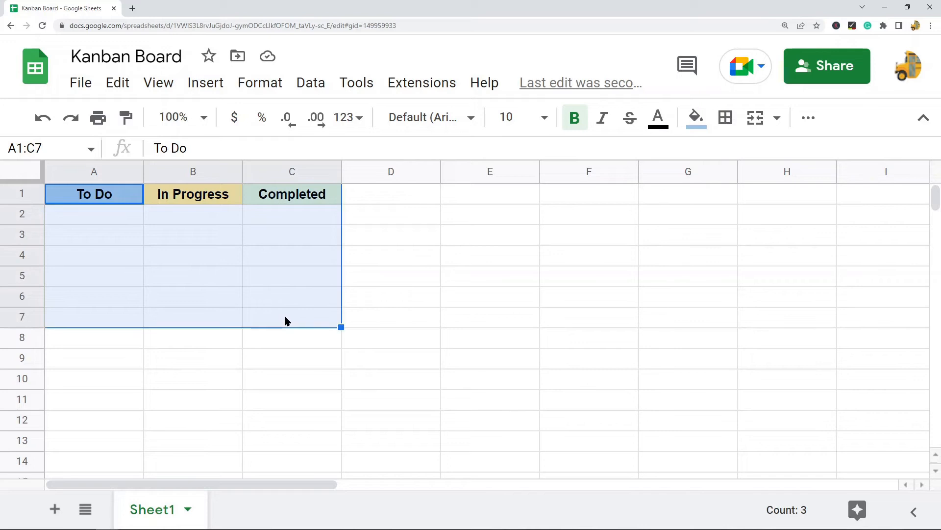
pyautogui.moveTo(114, 199); pyautogui.dragTo(282, 317)
pyautogui.click(725, 117)
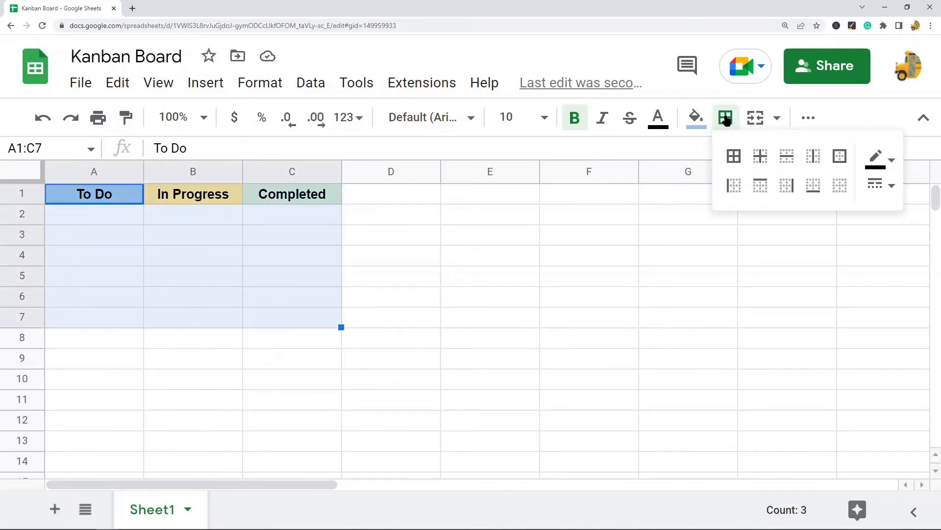
pyautogui.click(734, 160)
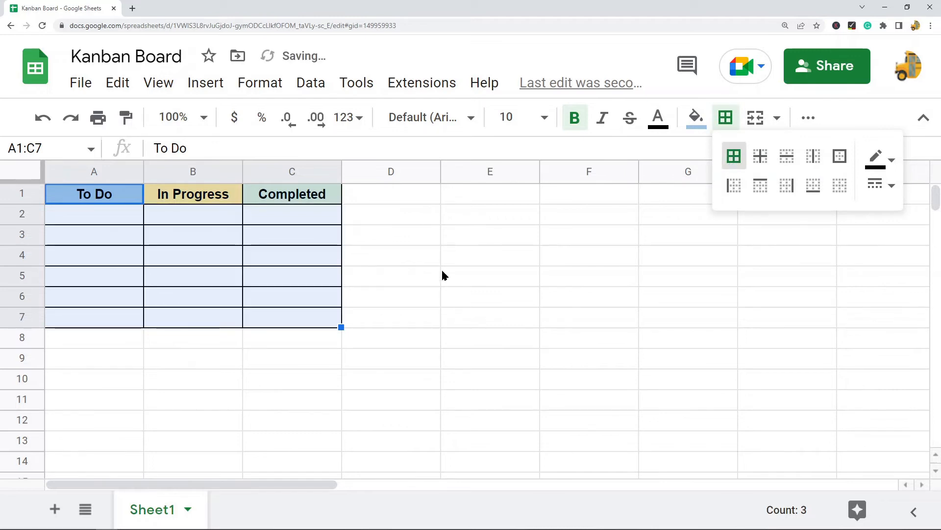
pyautogui.click(419, 259)
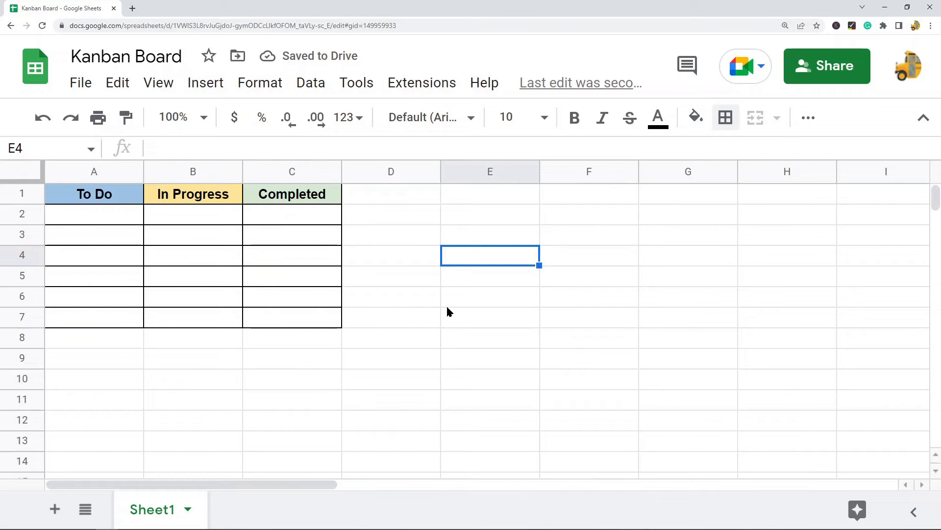
# Step: List the tasks "Change site colors", "Setup accounts" and "Create newsletter" under To Do in cells A2 to A4
pyautogui.doubleClick(102, 219)
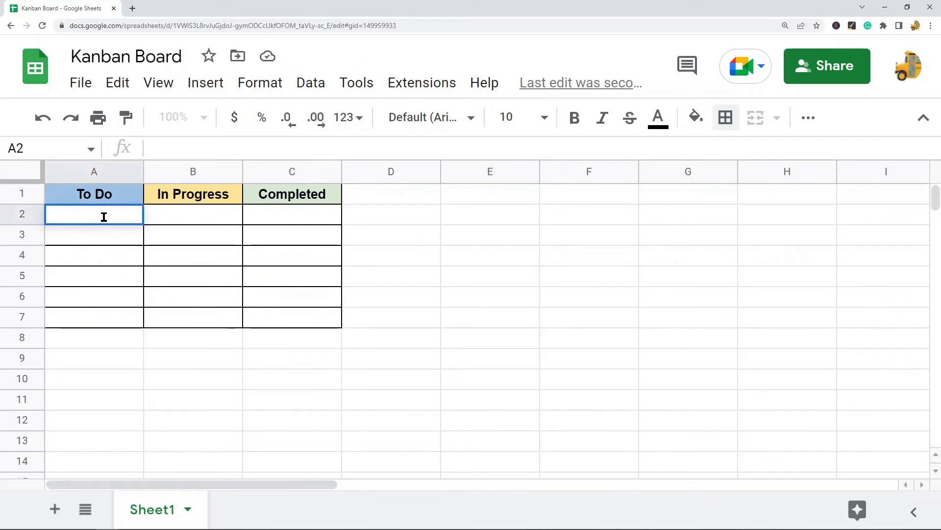
pyautogui.write('Change')
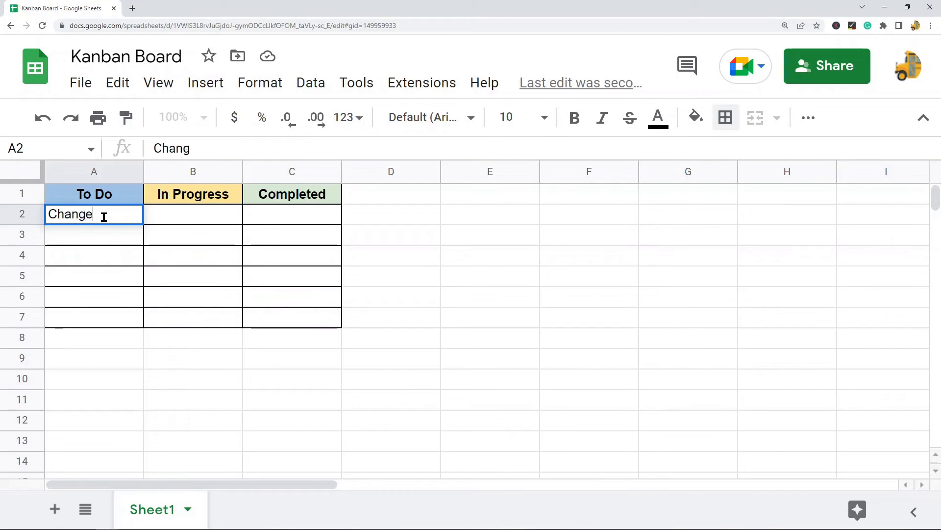
pyautogui.write(' site colors')
pyautogui.press('Return')
pyautogui.write('Setup accounts')
pyautogui.press('Return')
pyautogui.write('Create news')
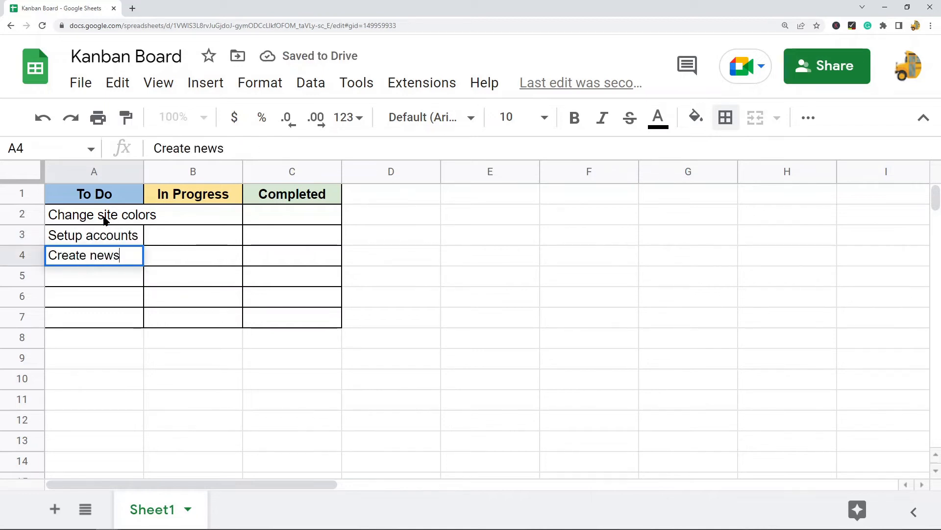
pyautogui.write('letter')
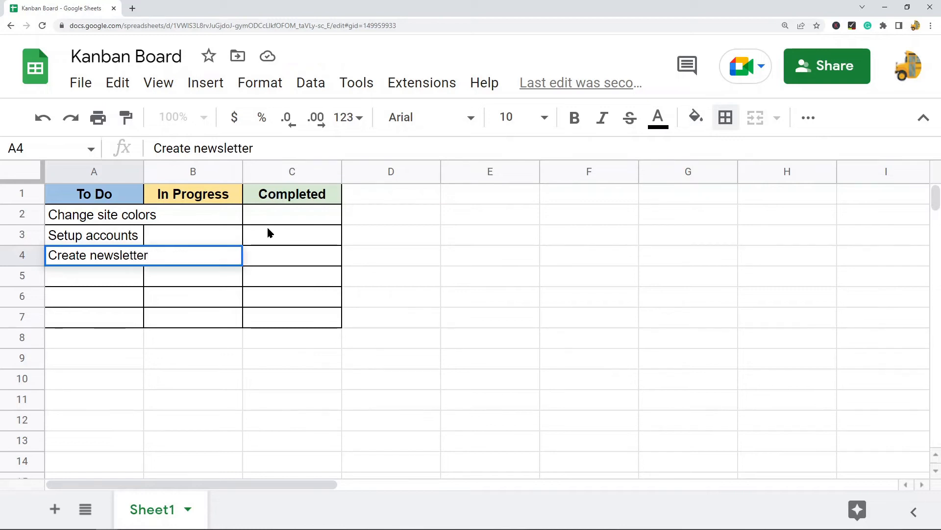
# Step: Enter the task "Create brand story" under In Progress in B2 and "Setup paid advertising" under Completed in C2
pyautogui.click(214, 221)
pyautogui.write('Create brand story')
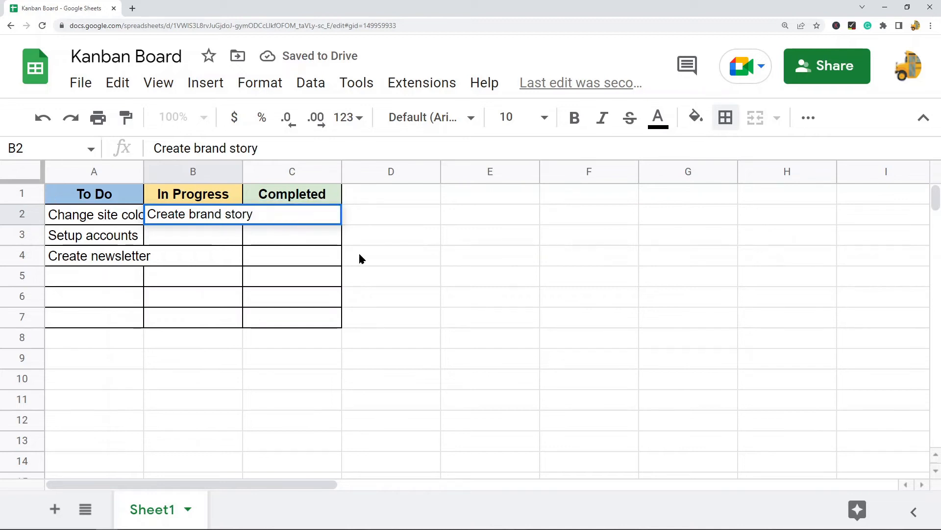
pyautogui.click(296, 215)
pyautogui.write('Setup pa')
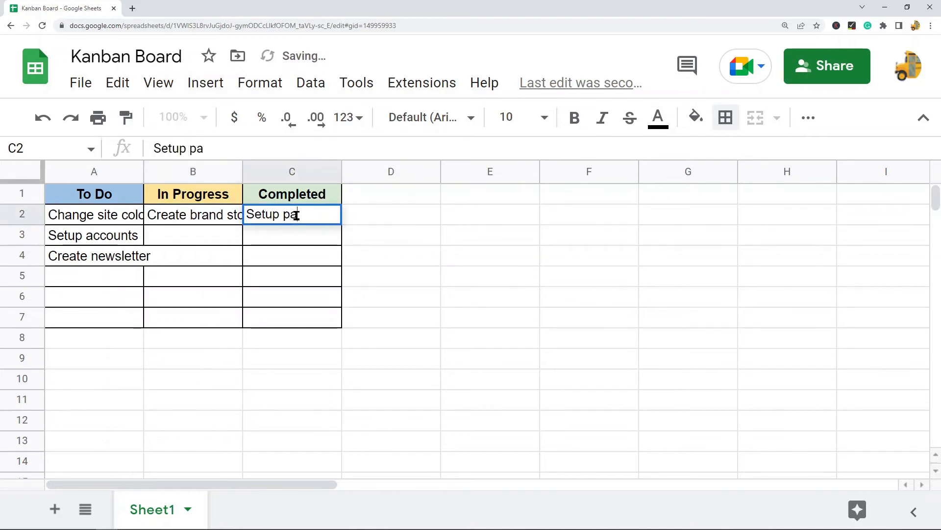
pyautogui.write('id advertising')
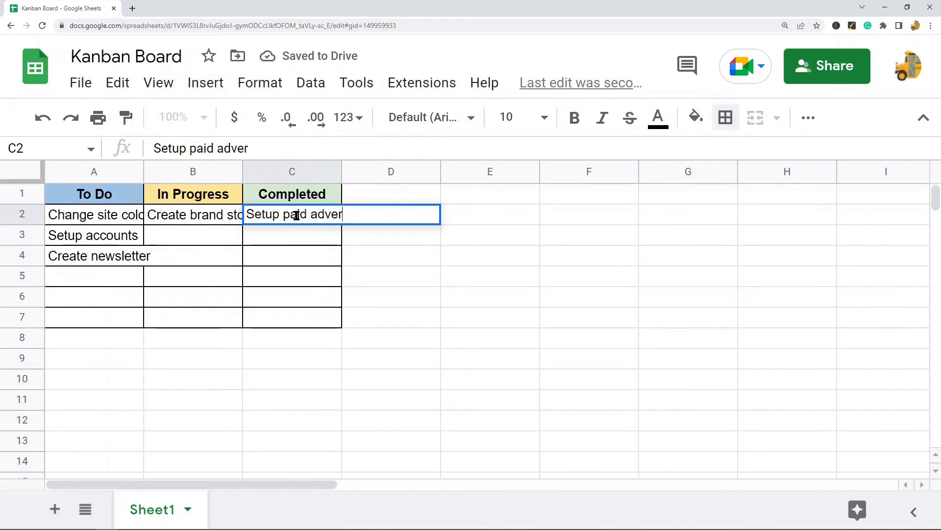
pyautogui.click(286, 275)
# Step: Fit the widths of columns A to C to their contents so that every task shows in full
pyautogui.click(294, 172)
pyautogui.keyDown('shift'); pyautogui.click(89, 169); pyautogui.keyUp('shift')
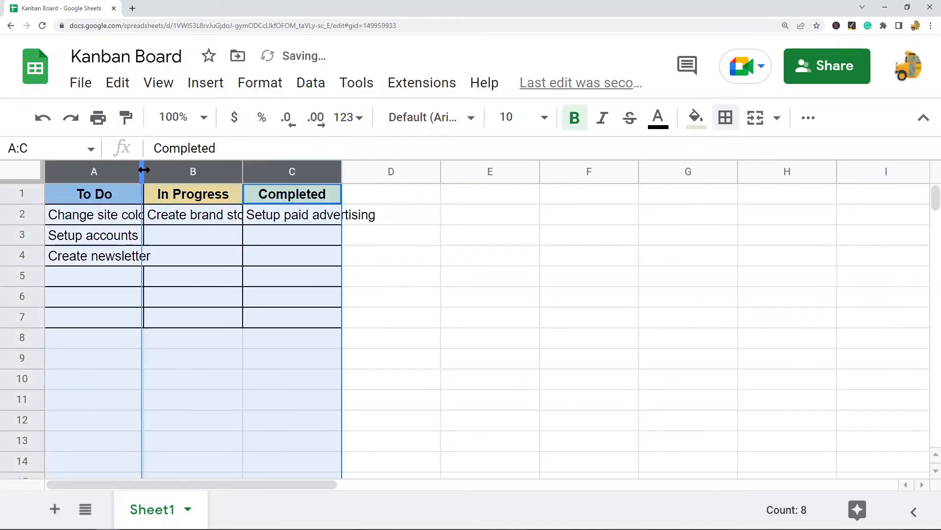
pyautogui.moveTo(144, 169); pyautogui.dragTo(161, 169)
pyautogui.click(565, 260)
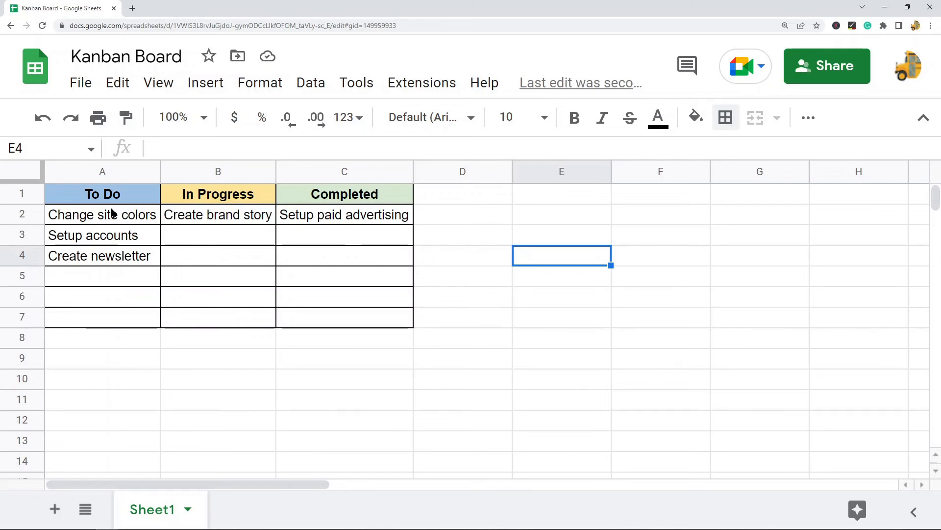
pyautogui.moveTo(101, 171); pyautogui.dragTo(372, 172)
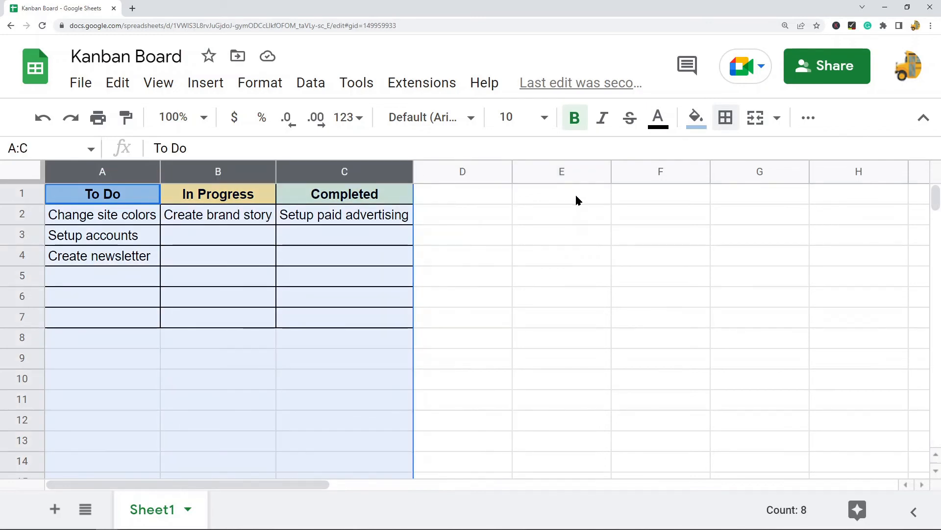
pyautogui.moveTo(575, 198); pyautogui.dragTo(577, 286)
# Step: Copy the board range A1:C7 and paste it transposed starting at cell A9 to create a horizontal version
pyautogui.moveTo(357, 319); pyautogui.dragTo(98, 200)
pyautogui.scroll(-1, 119, 273)
pyautogui.scroll(1, 99, 348)
pyautogui.scroll(1, 128, 321)
pyautogui.scroll(-1, 124, 290)
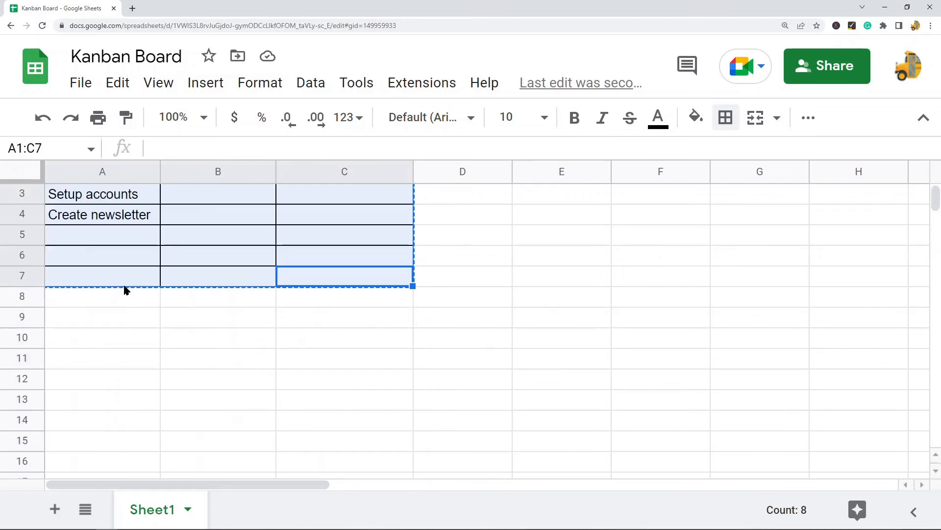
pyautogui.rightClick(107, 321)
pyautogui.moveTo(255, 233)
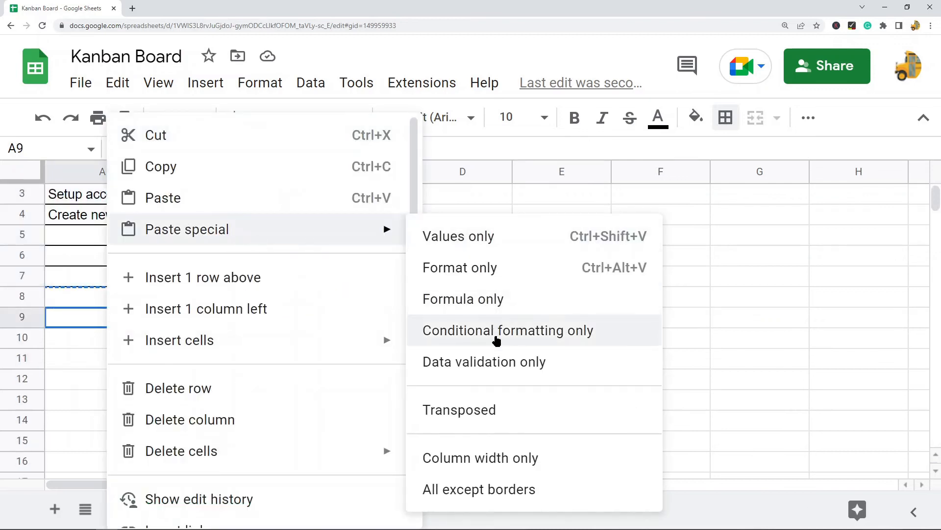
pyautogui.click(486, 409)
pyautogui.click(527, 261)
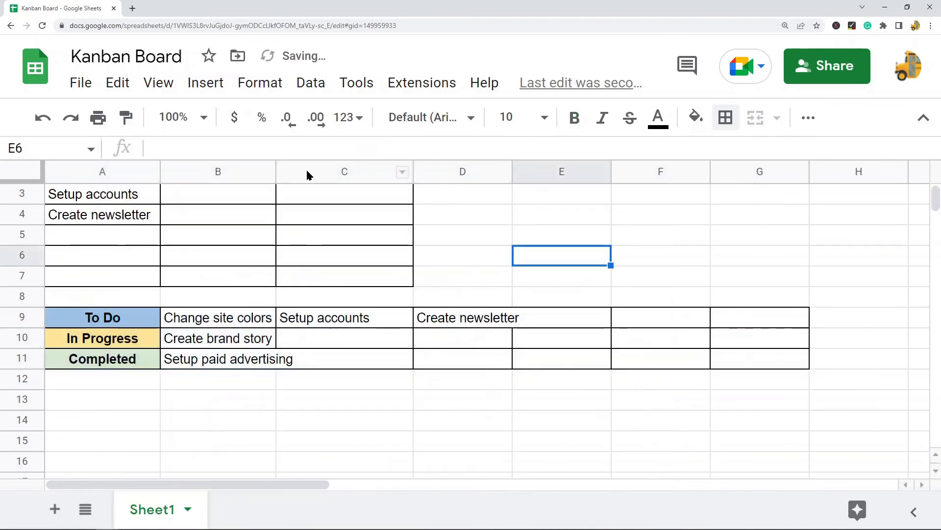
# Step: Widen columns B and D so that "Setup paid advertising" and "Create newsletter" fit inside their cells in the horizontal board
pyautogui.moveTo(277, 171); pyautogui.dragTo(300, 171)
pyautogui.scroll(-2, 380, 323)
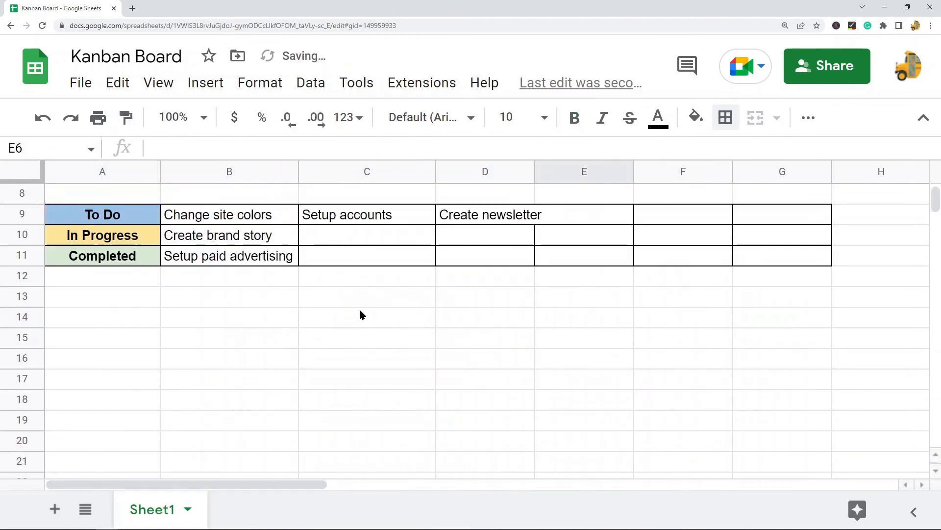
pyautogui.moveTo(533, 174); pyautogui.dragTo(567, 172)
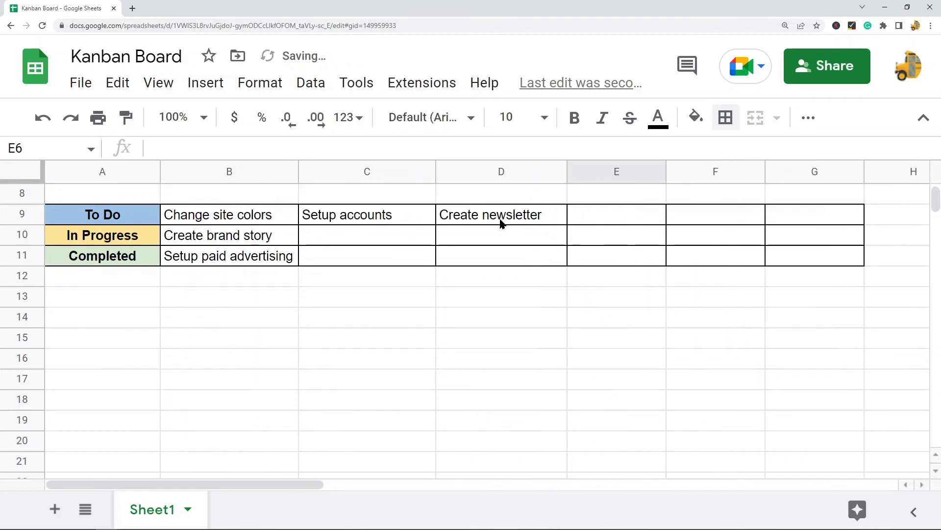
pyautogui.moveTo(86, 214); pyautogui.dragTo(103, 257)
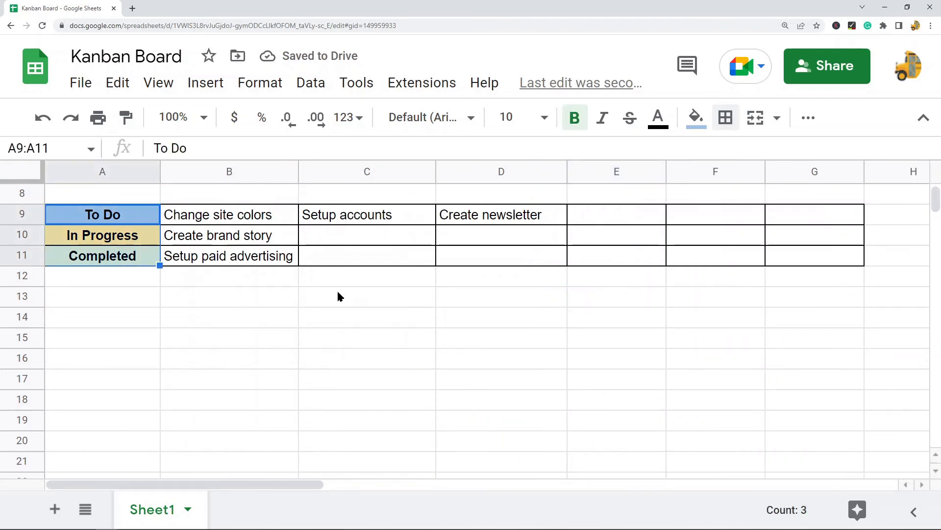
pyautogui.click(126, 219)
pyautogui.click(123, 242)
pyautogui.click(125, 256)
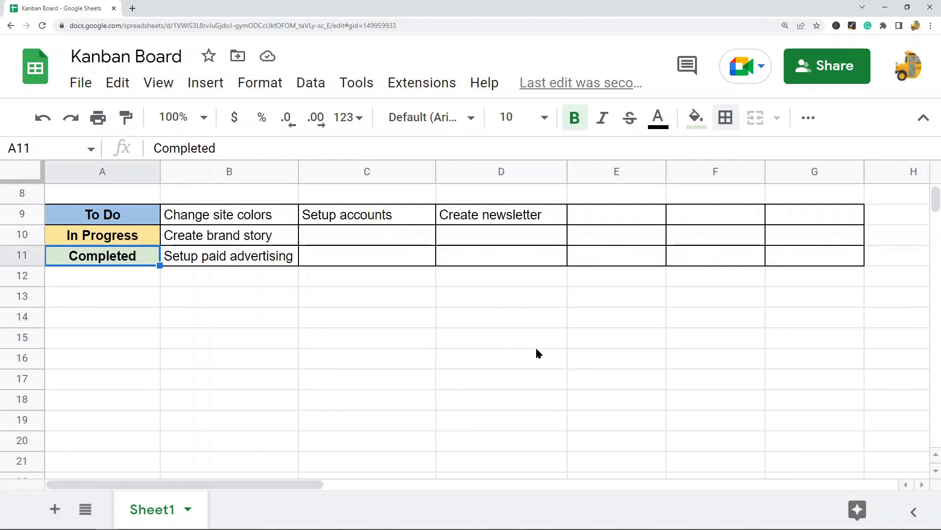
pyautogui.scroll(3, 461, 333)
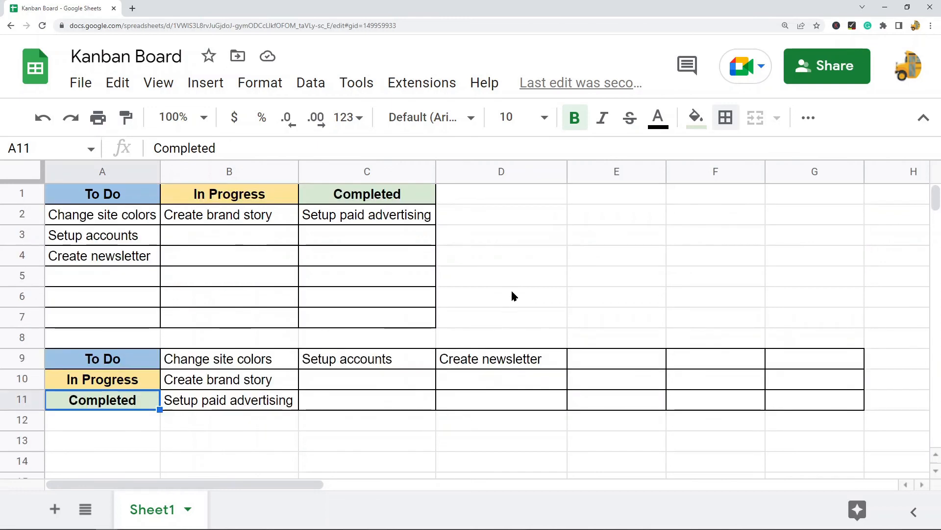